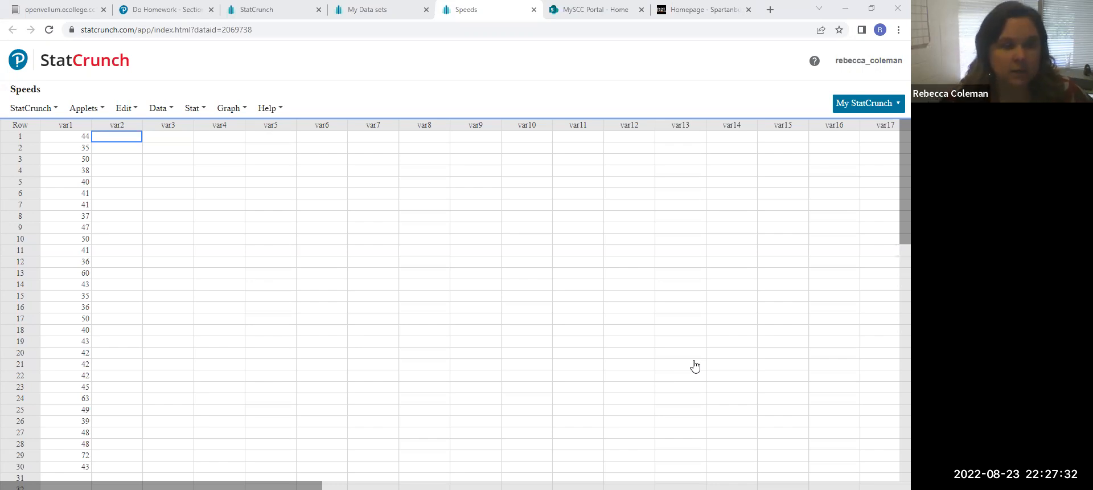
Step through the values in the var1 column to review the speed data
left_click(67, 138)
key("Down")
key("Down")
key("Down")
key("Down")
key("Down")
key("Down")
key("Down")
key("Down")
key("Down")
key("Down")
key("Down")
key("Down")
key("Down")
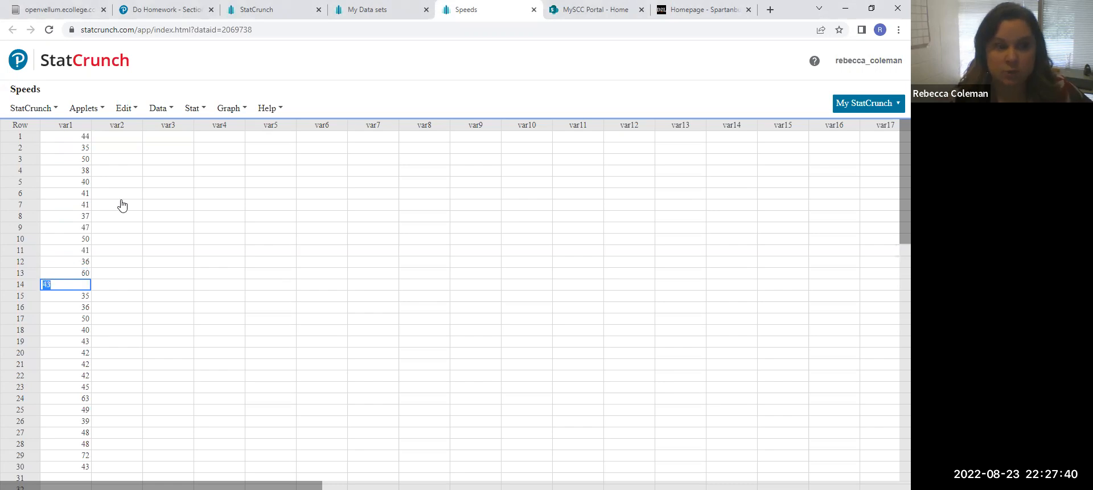
key("Up")
key("Up")
key("Up")
key("Up")
key("Up")
Rename the var1 column as Speeds
left_click(75, 127)
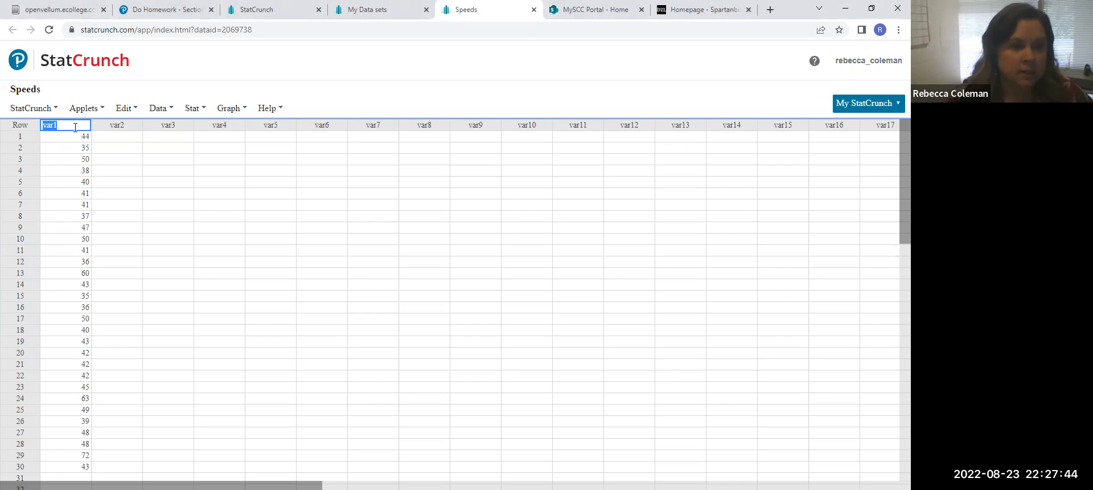
type("Speeds")
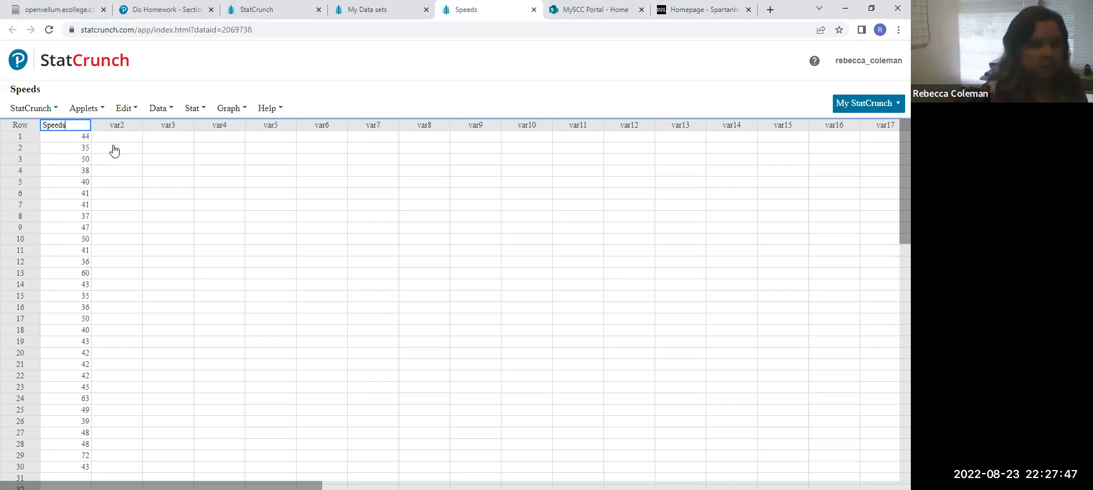
key("Return")
key("Tab")
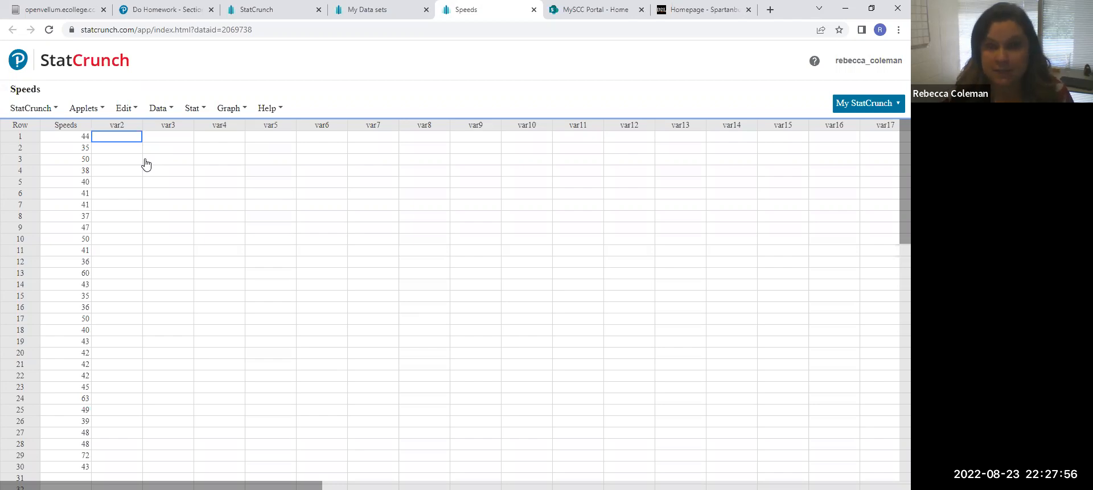
Sort the table in ascending order by the Speeds column
mouse_move(85, 129)
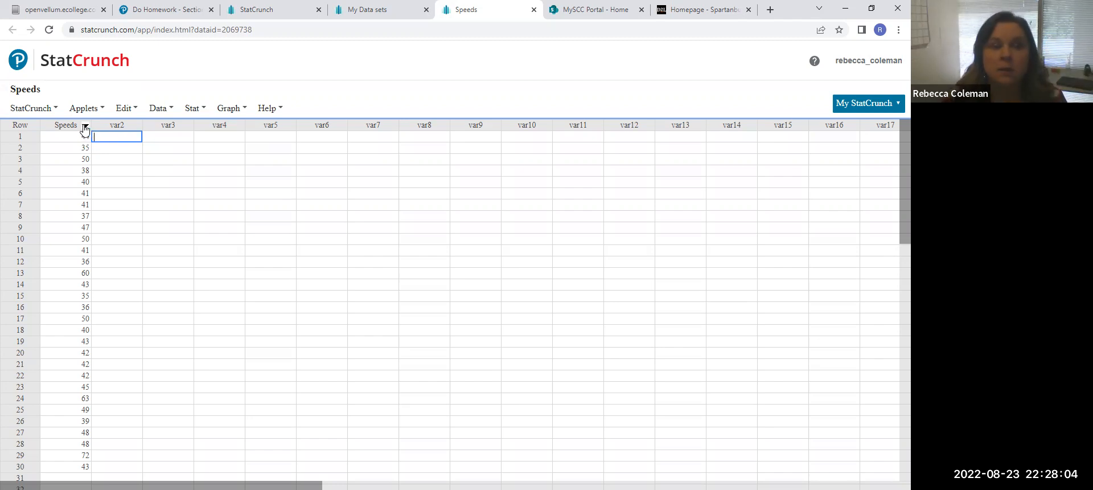
left_click(85, 127)
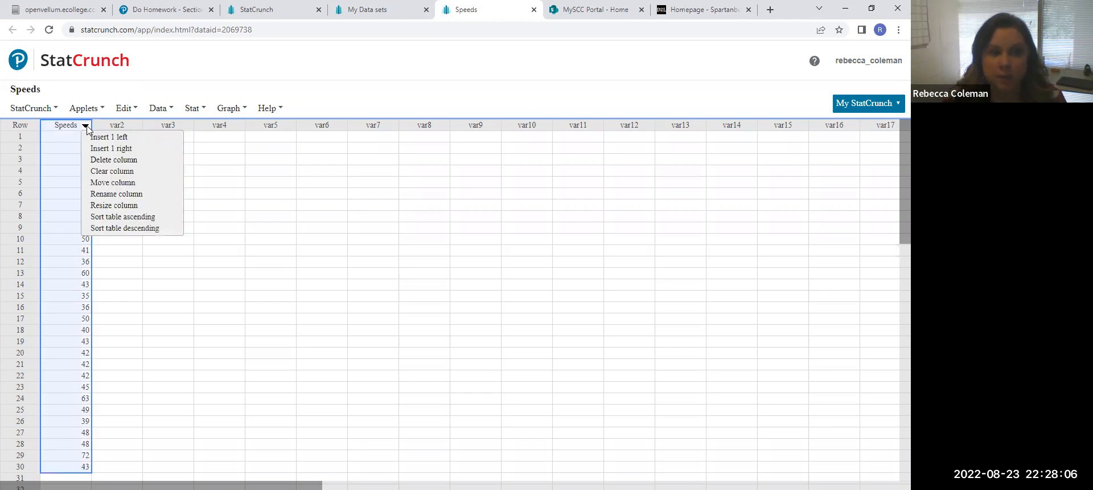
left_click(114, 218)
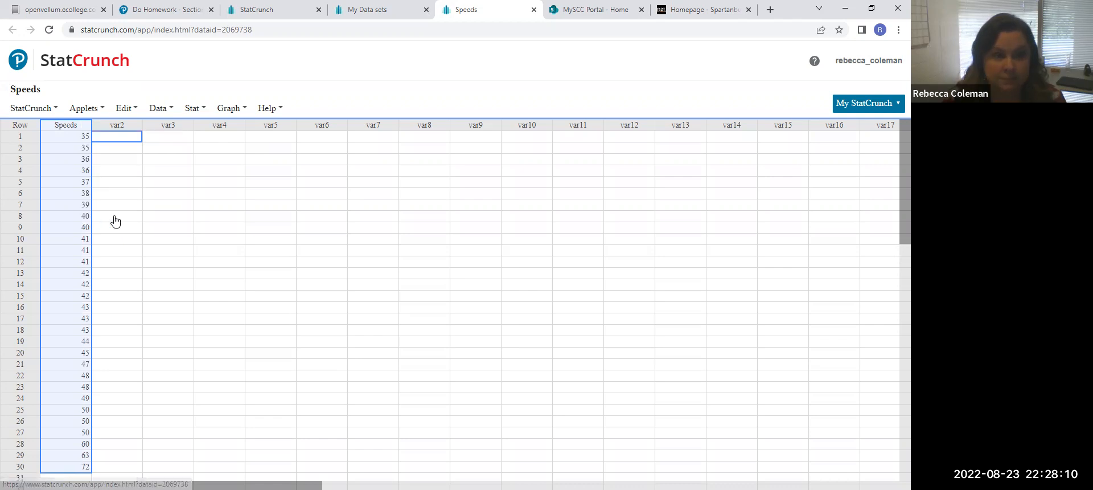
left_click(119, 215)
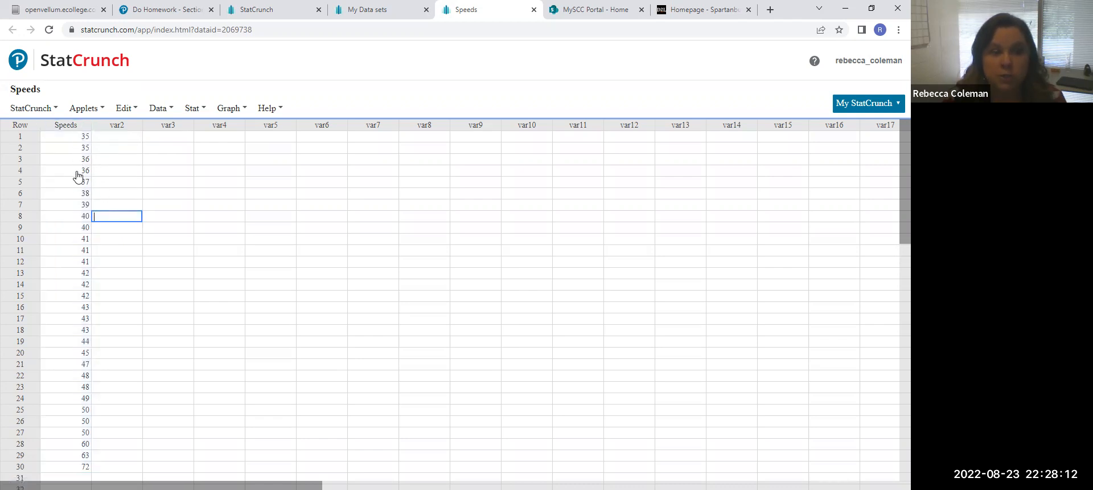
Examine the sorted Speeds column for its smallest and largest values
left_click(126, 137)
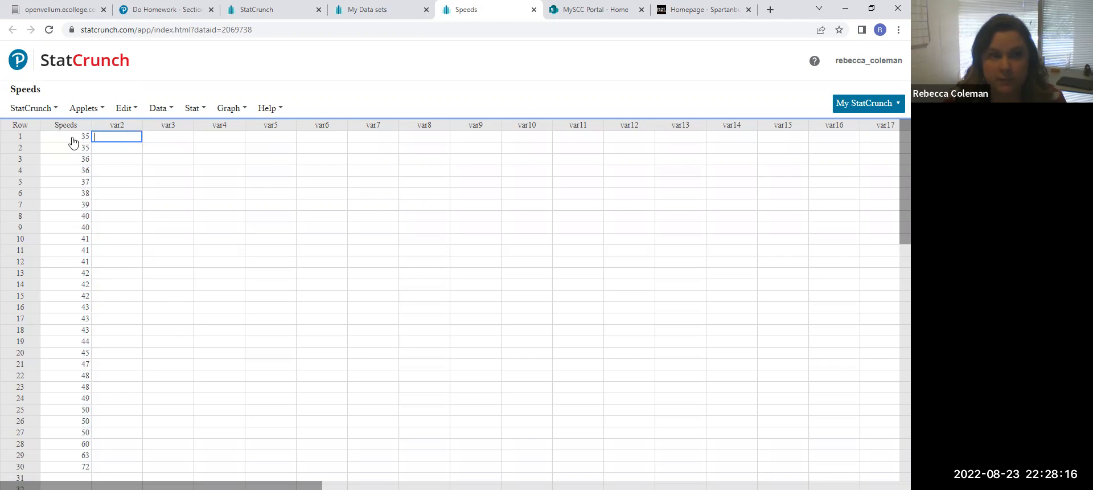
scroll(83, 261, "down", 3)
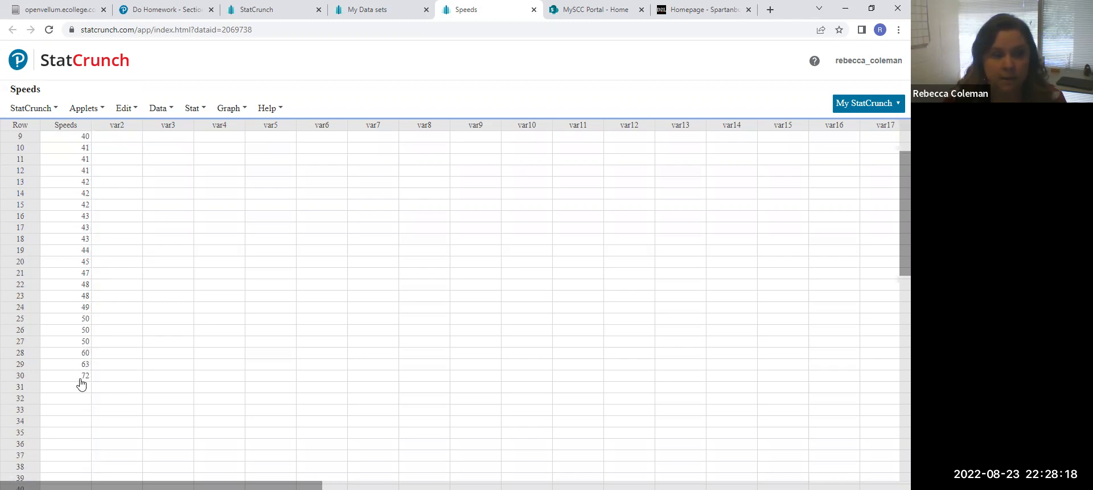
scroll(123, 371, "up", 2)
scroll(124, 371, "up", 1)
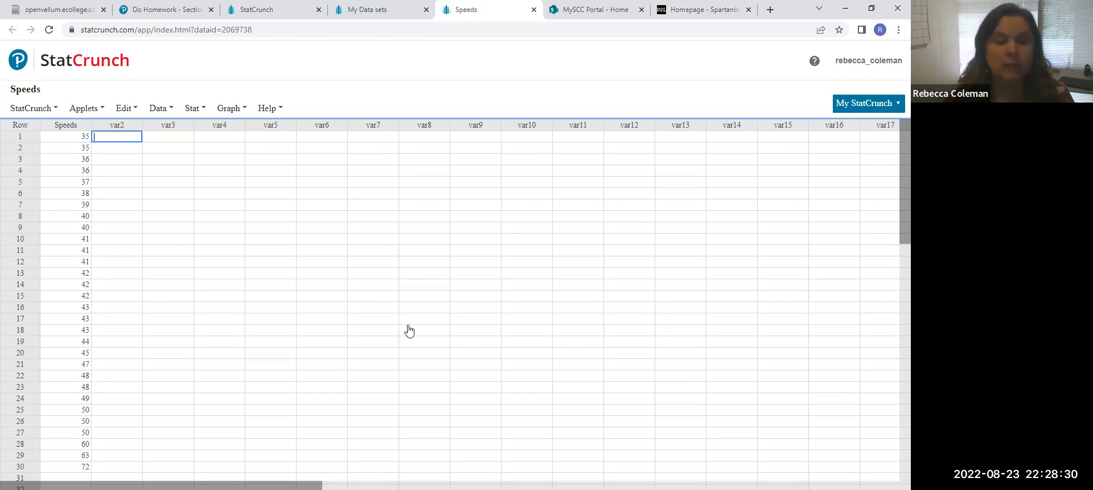
scroll(182, 293, "down", 2)
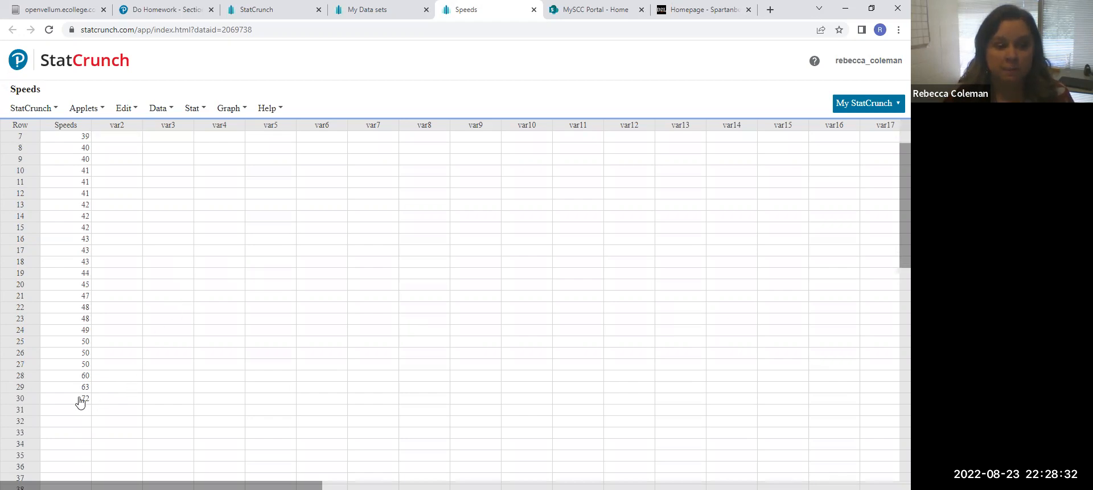
scroll(78, 398, "up", 2)
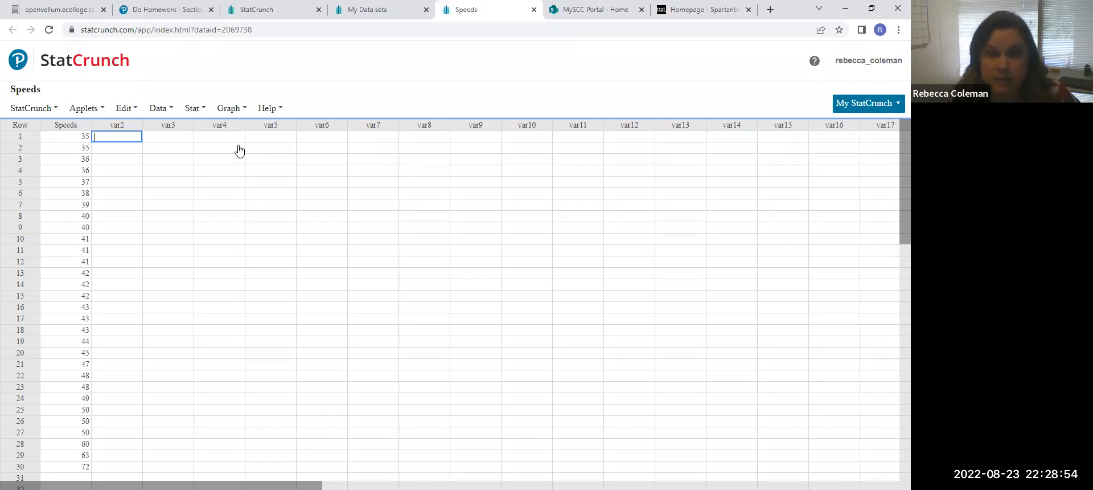
Set up a frequency table for the Speeds column with Frequency, Relative frequency and Cumulative frequency as statistics
left_click(192, 109)
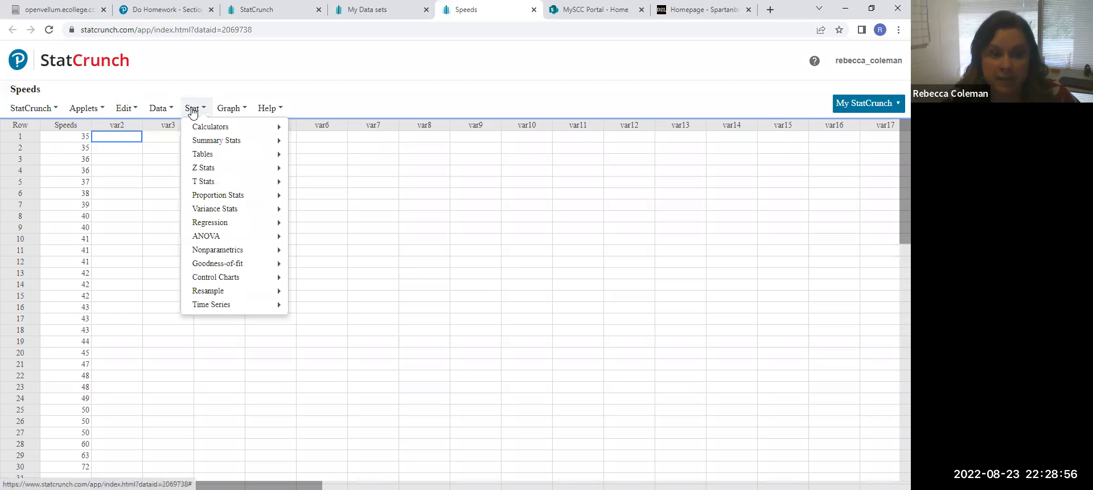
mouse_move(212, 160)
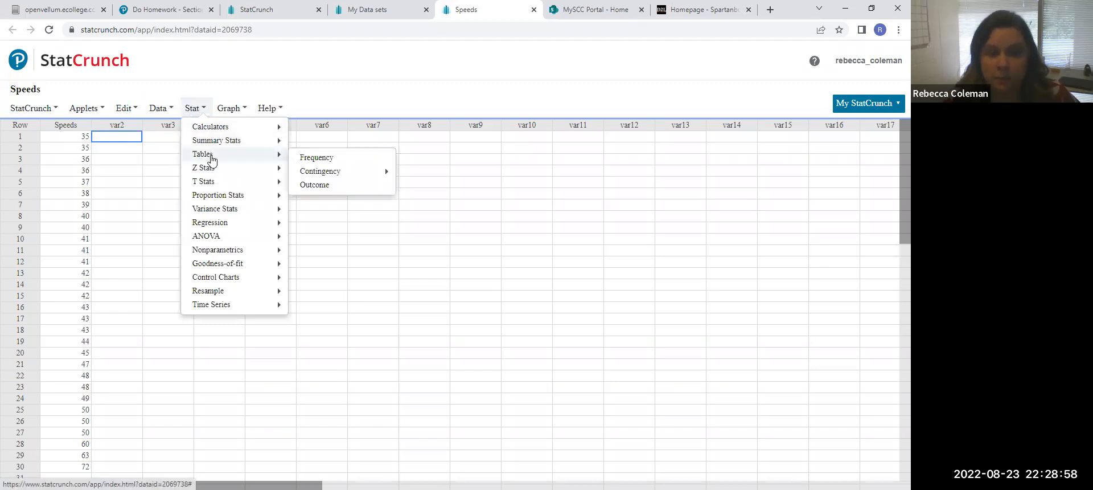
left_click(335, 163)
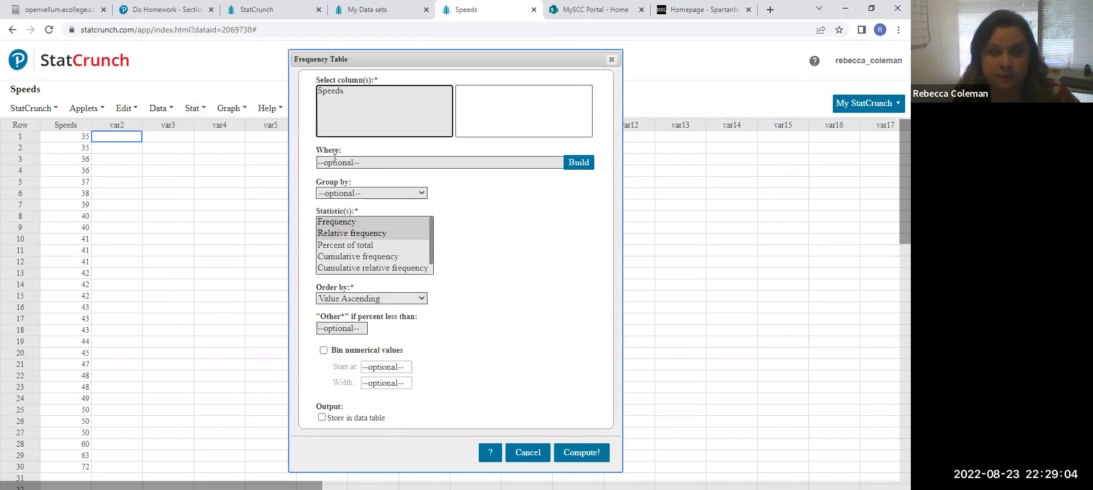
left_click(334, 92)
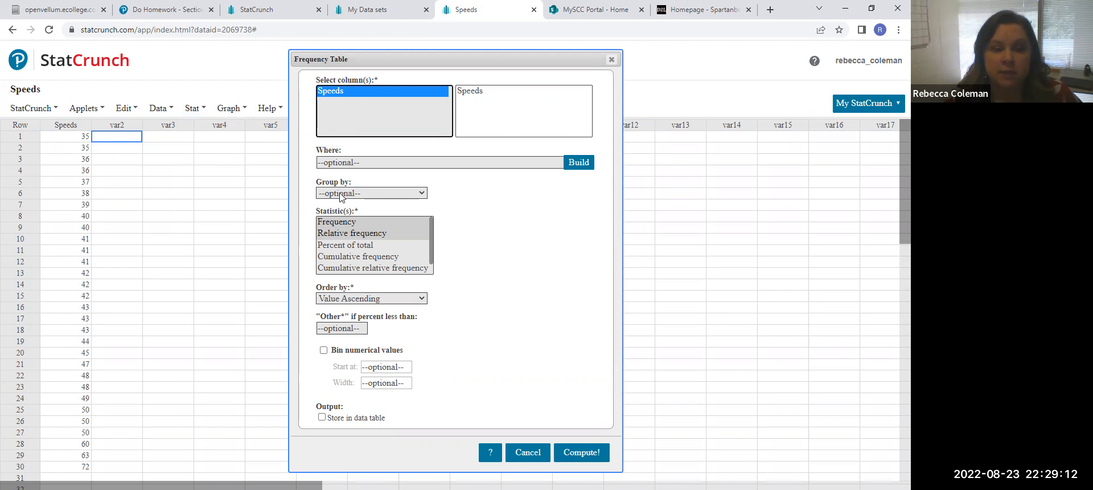
left_click(335, 226)
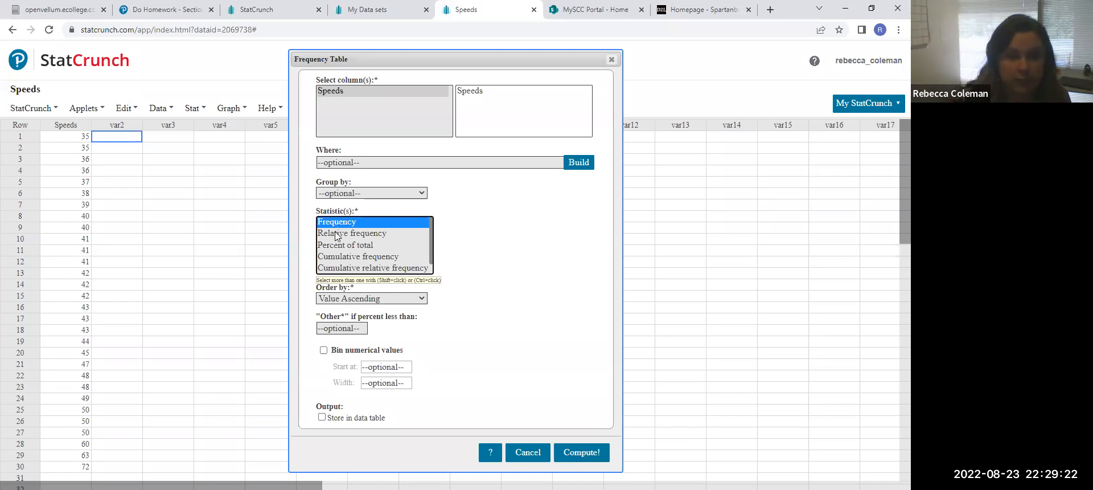
left_click(338, 235, "ctrl")
left_click(340, 256, "ctrl")
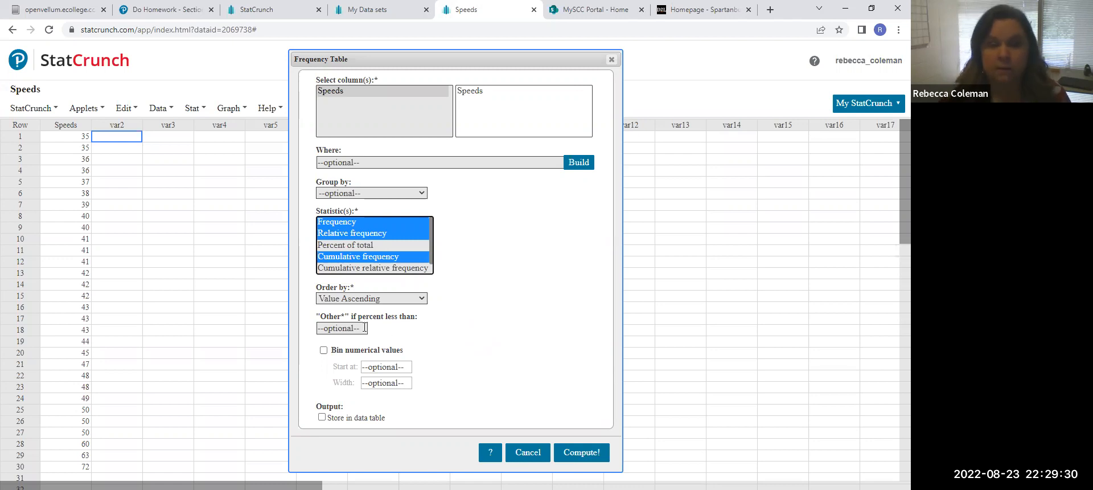
Bin the numerical values of the frequency table, starting at 35 with a width of 7
left_click(324, 350)
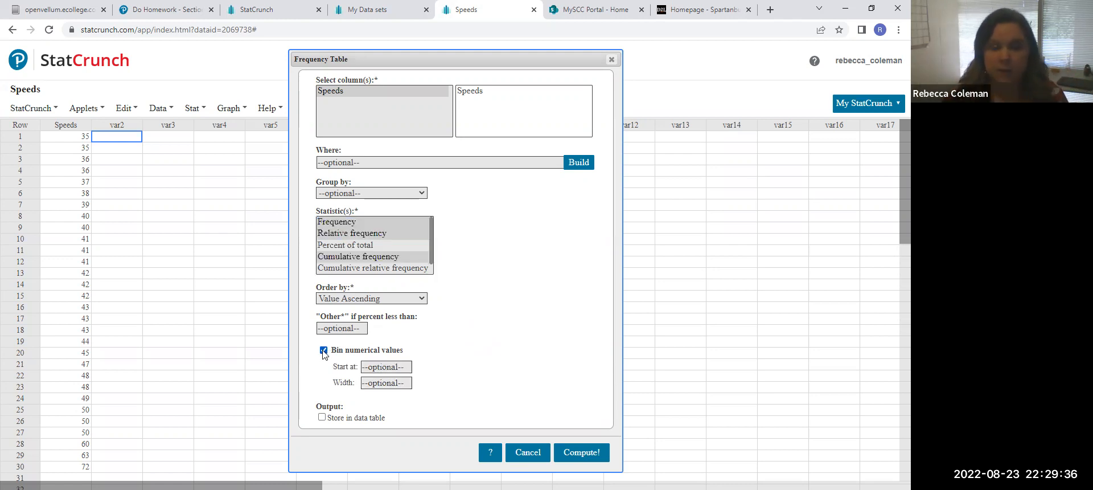
left_click(382, 367)
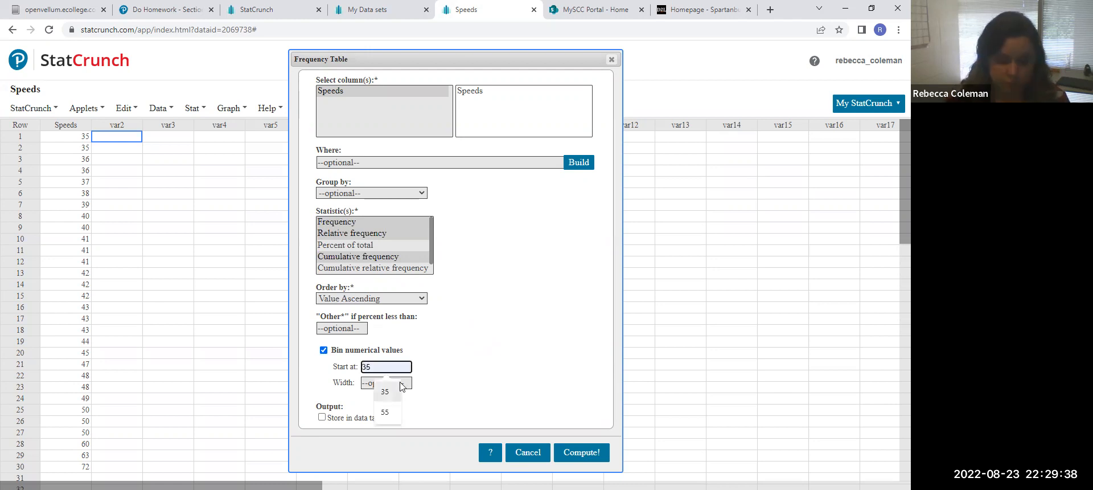
left_click(398, 391)
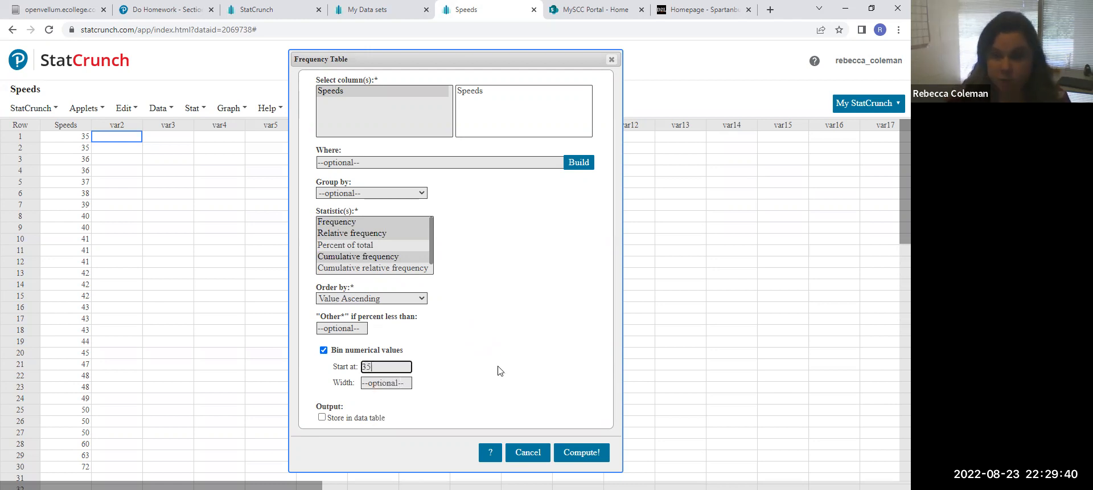
left_click(401, 381)
type("7")
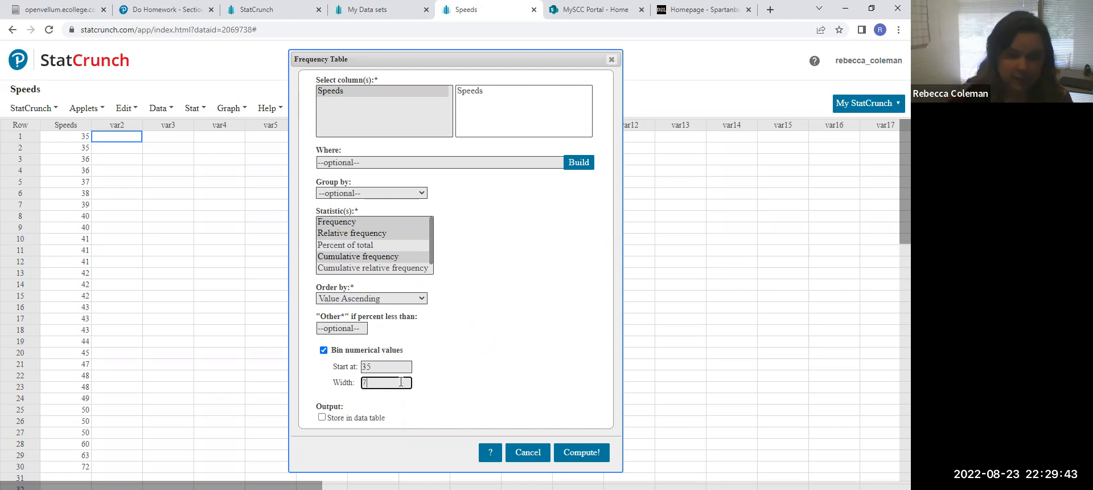
left_click(475, 398)
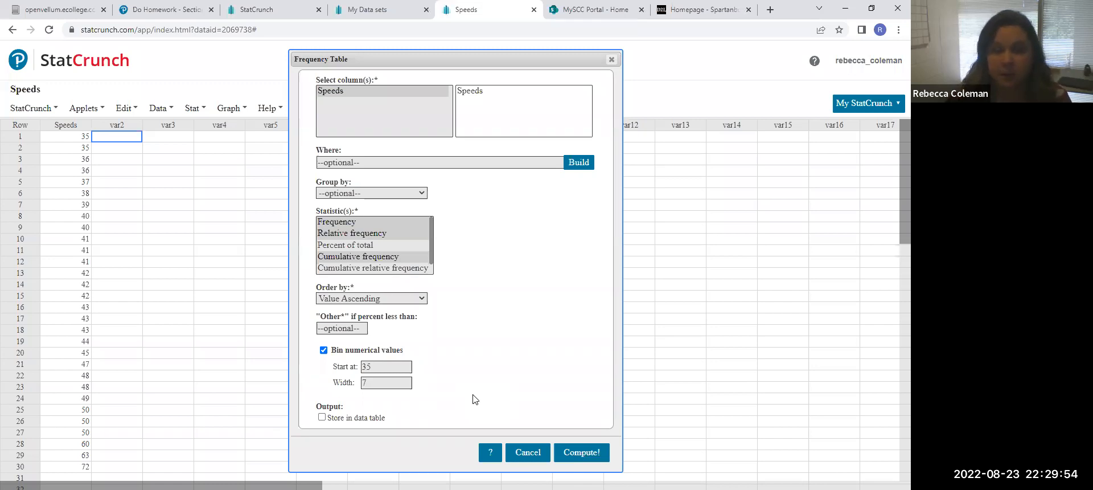
Set the frequency table output to be stored in the data table and compute it
left_click(322, 418)
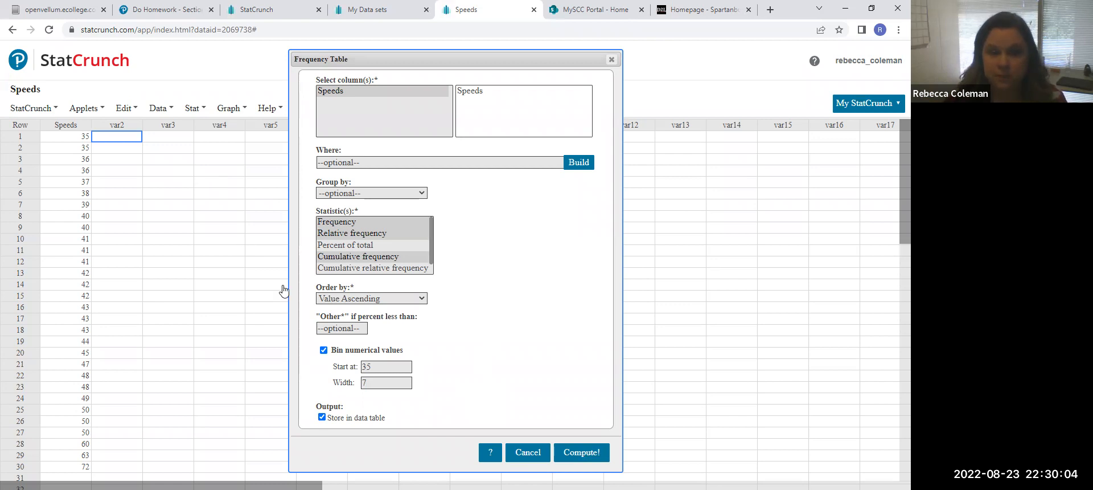
left_click(587, 458)
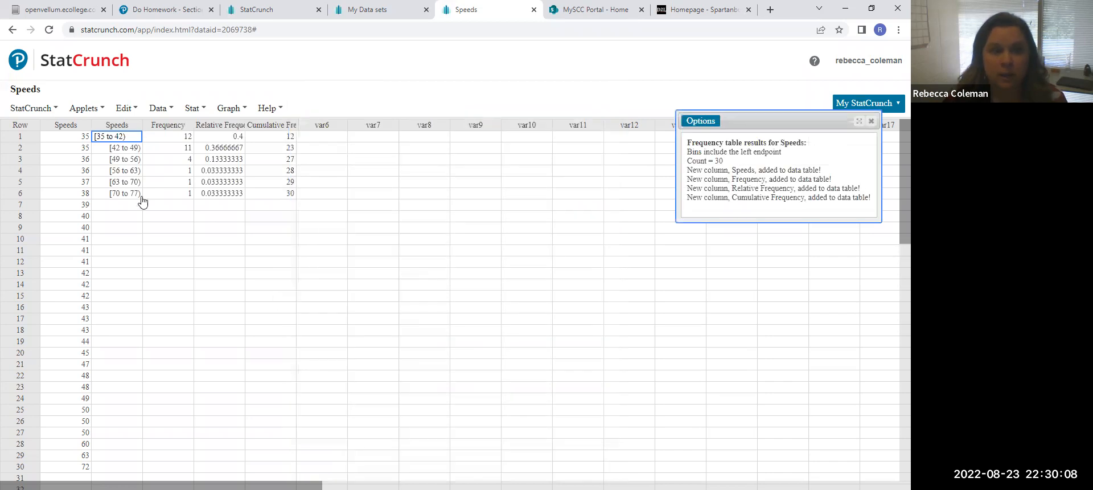
left_click(135, 224)
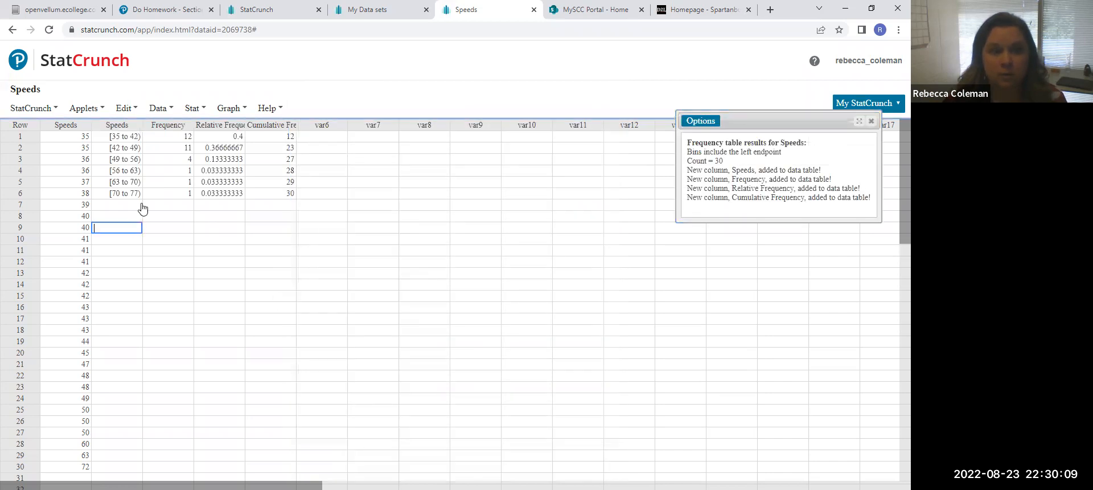
left_click(124, 108)
left_click(117, 351)
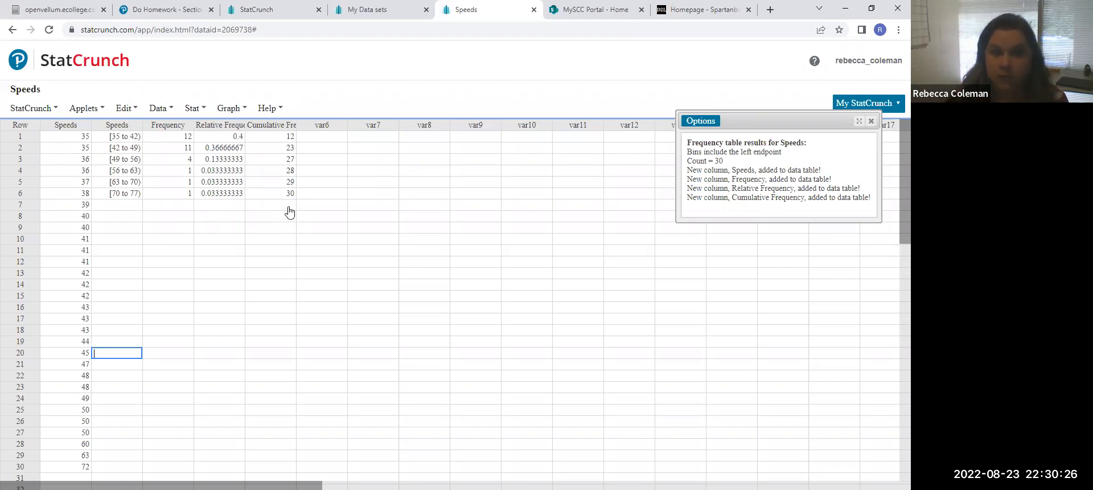
left_click(128, 216)
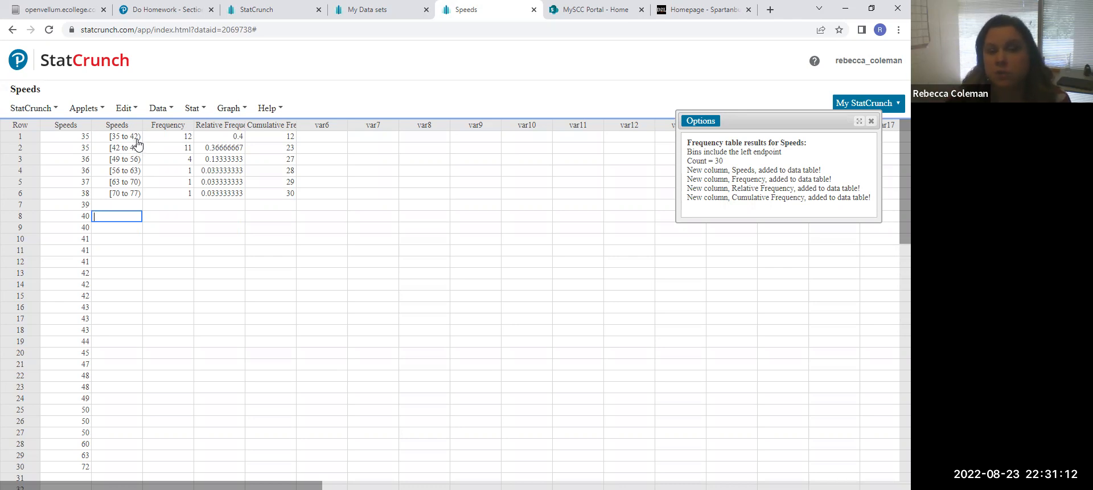
Edit the first two class labels in the binned Speeds column to read "[35 to 41" and "[42 to 48"
left_click(136, 137)
key("BackSpace")
type("1")
key("Return")
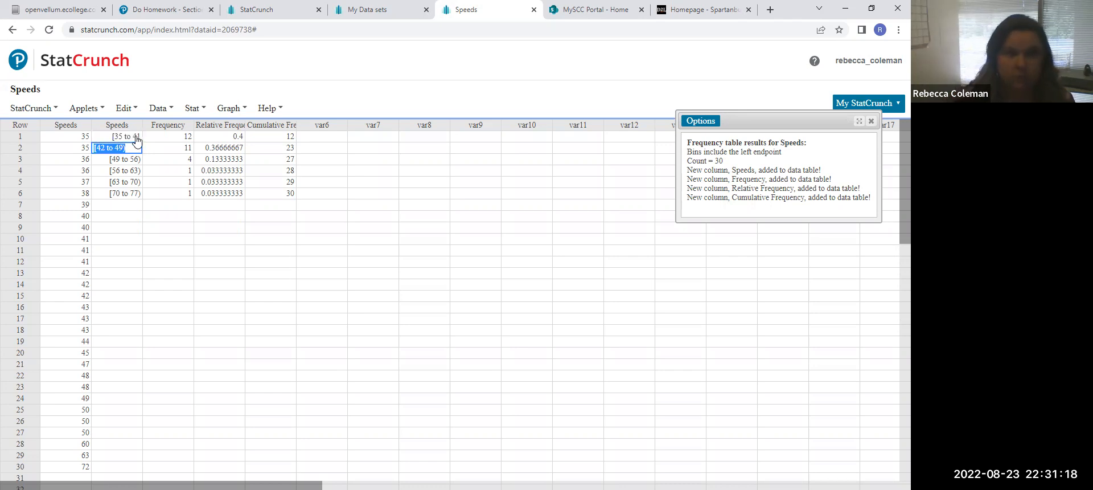
left_click(147, 227)
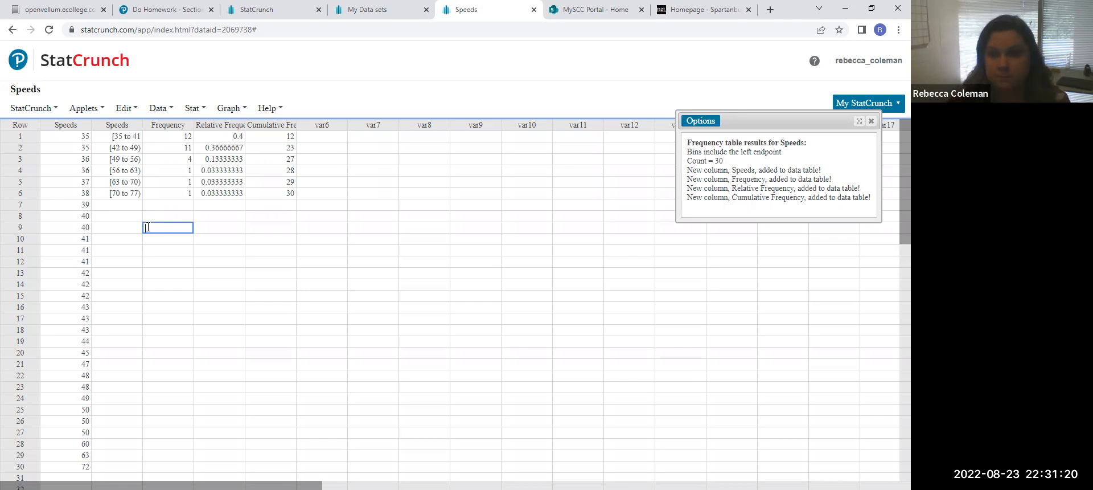
double_click(134, 148)
left_click(134, 149)
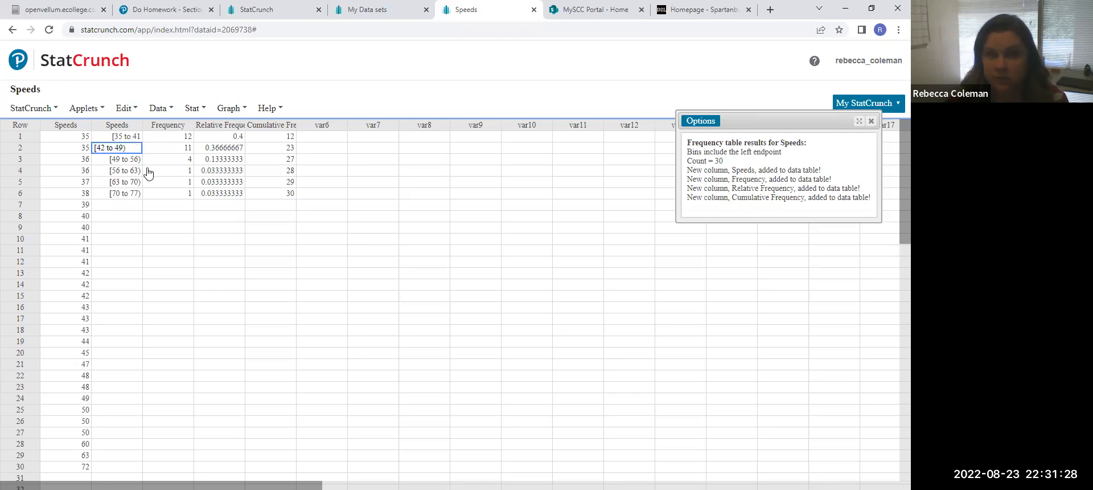
key("BackSpace")
type("8")
Edit the third and fourth class labels in the binned Speeds column to read "[49 to 55" and "[56 to 62"
left_click(133, 160)
left_click(133, 160)
key("BackSpace")
key("BackSpace")
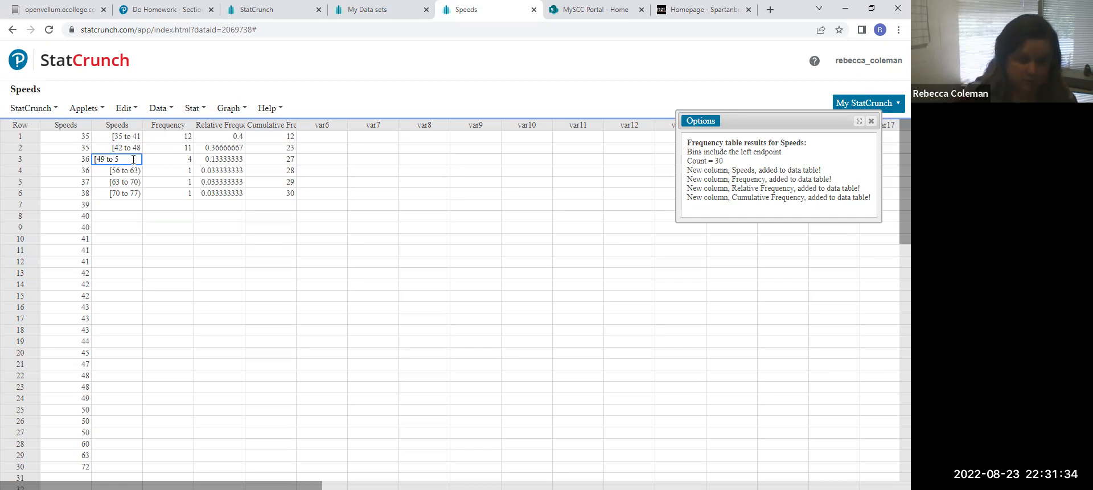
type("5")
left_click(135, 171)
left_click(134, 171)
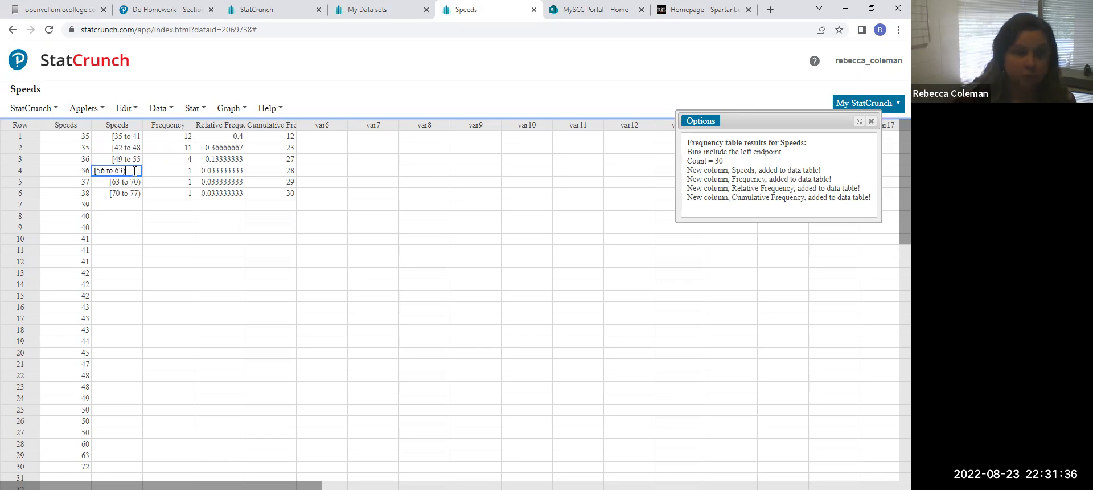
key("BackSpace")
key("BackSpace")
type("2")
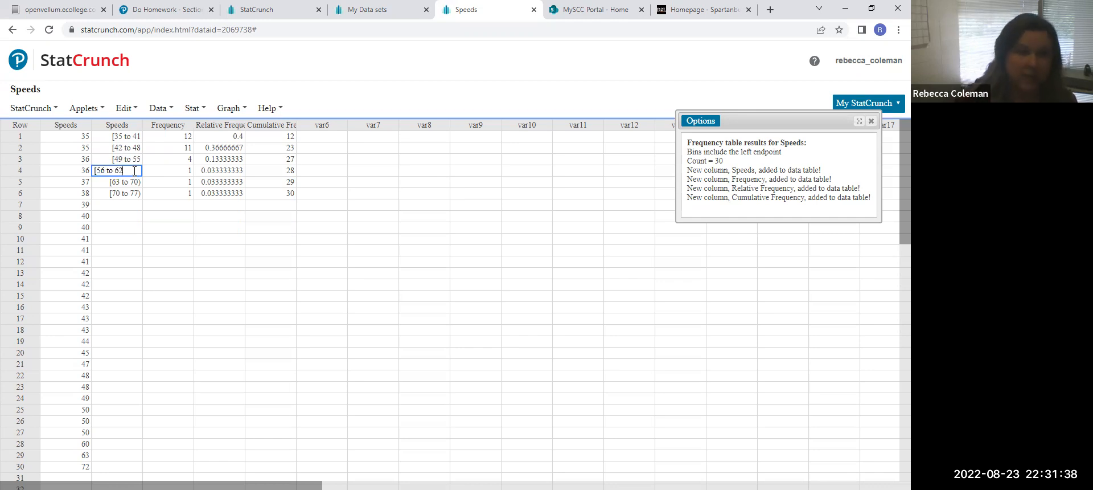
Edit the fifth and sixth class labels in the binned Speeds column to read "[63 to 69" and "[70 to 76"
left_click(133, 182)
left_click(132, 184)
key("BackSpace")
key("BackSpace")
type("69")
left_click(136, 195)
left_click(139, 193)
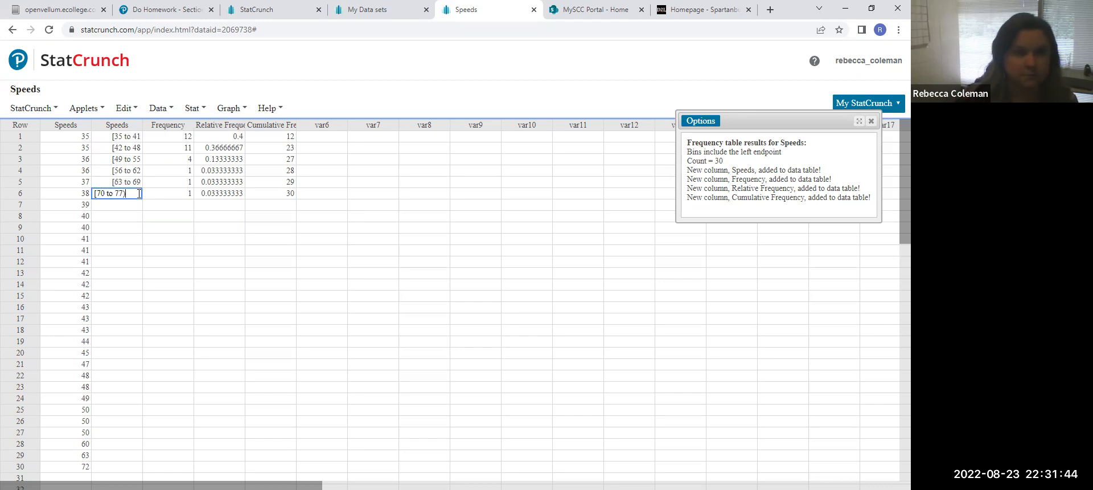
type("6")
left_click(144, 236)
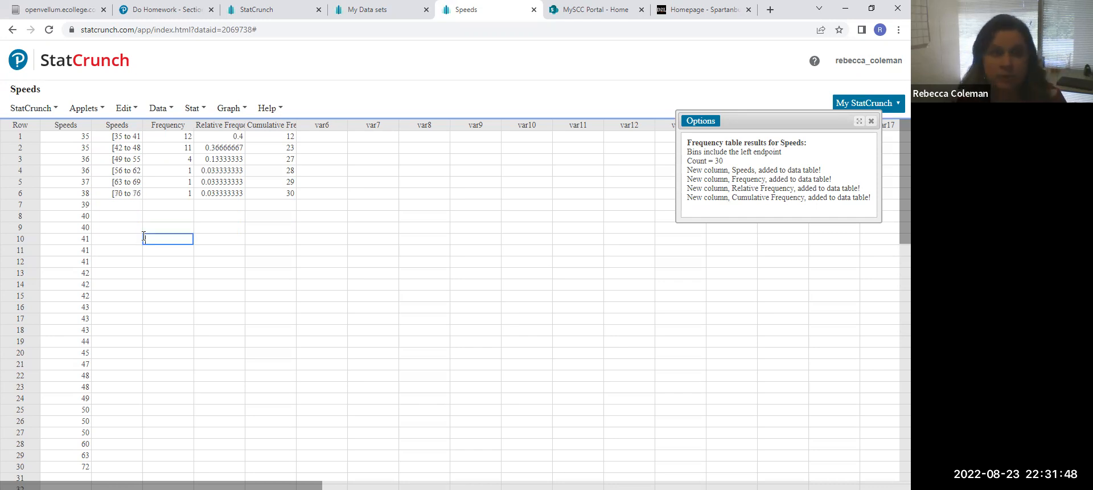